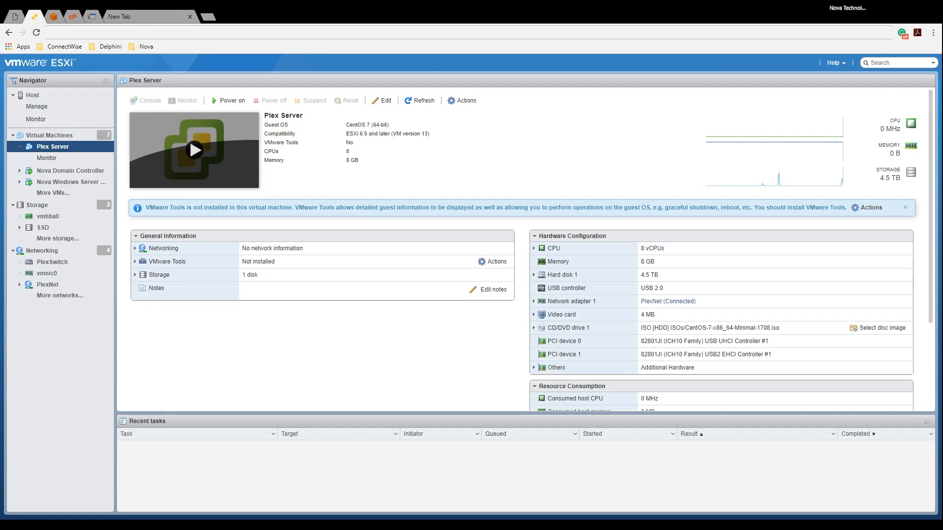
- Examine the host's PCI device list for the passthrough state of the Intel 82801JI USB controllers
click(37, 106)
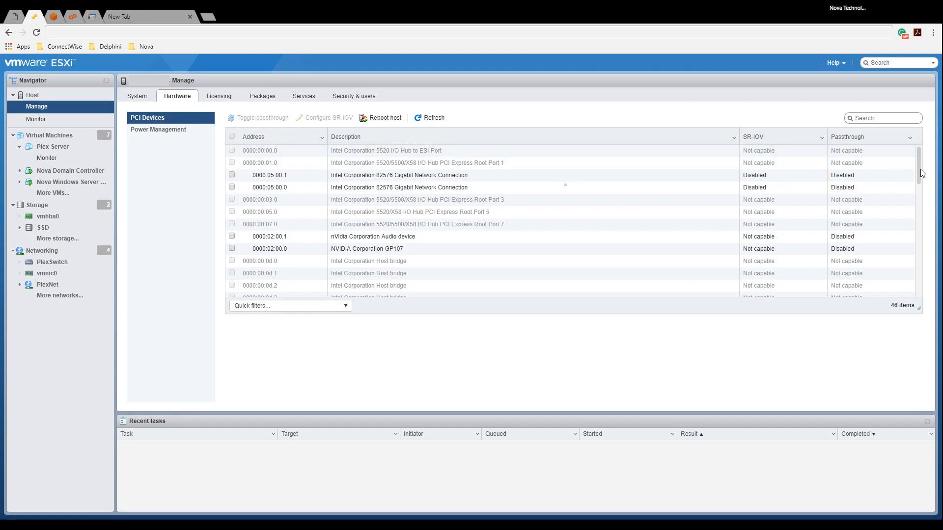
drag(921, 170, 921, 273)
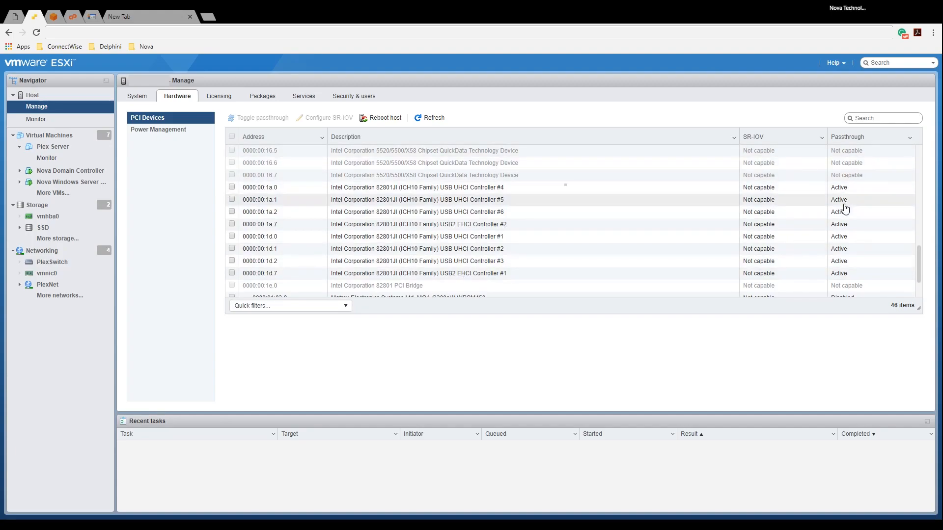
click(232, 186)
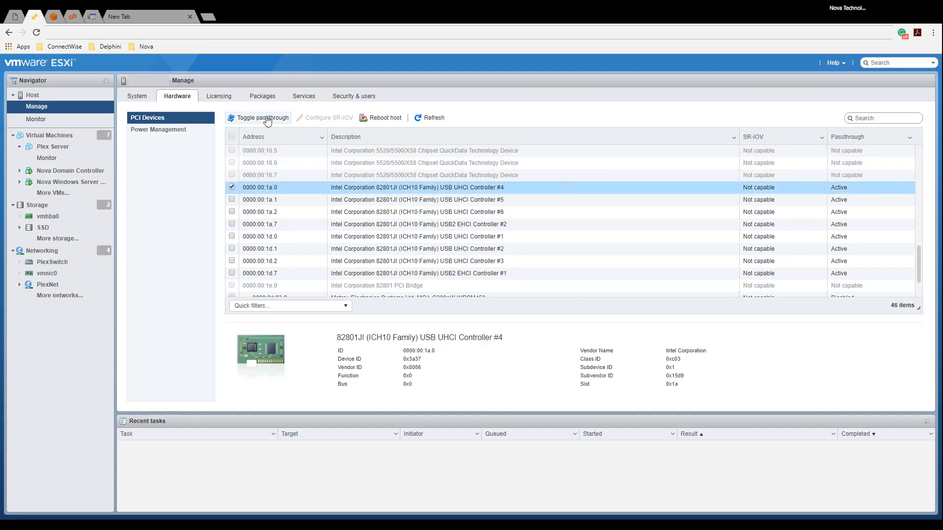
click(231, 187)
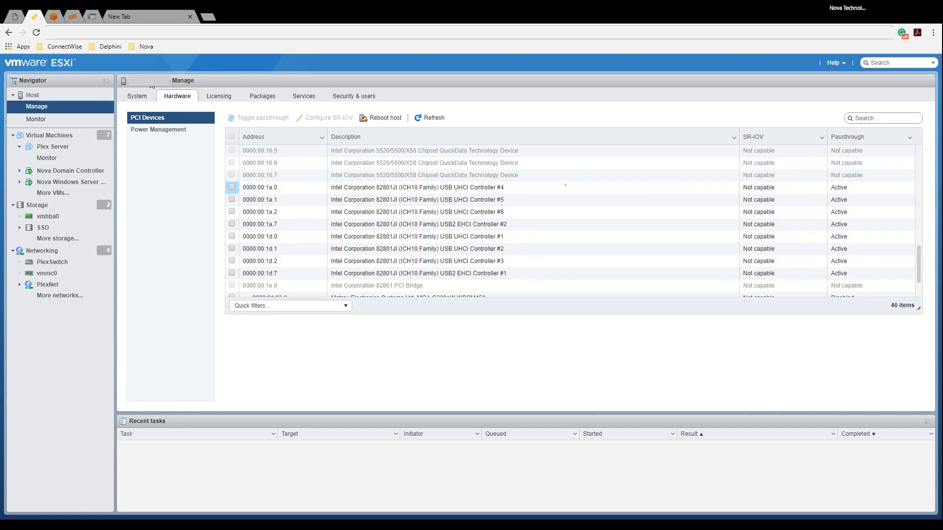
- Review the Plex Server virtual machine's hardware configuration, checking which USB controllers are assigned as PCI devices
click(47, 139)
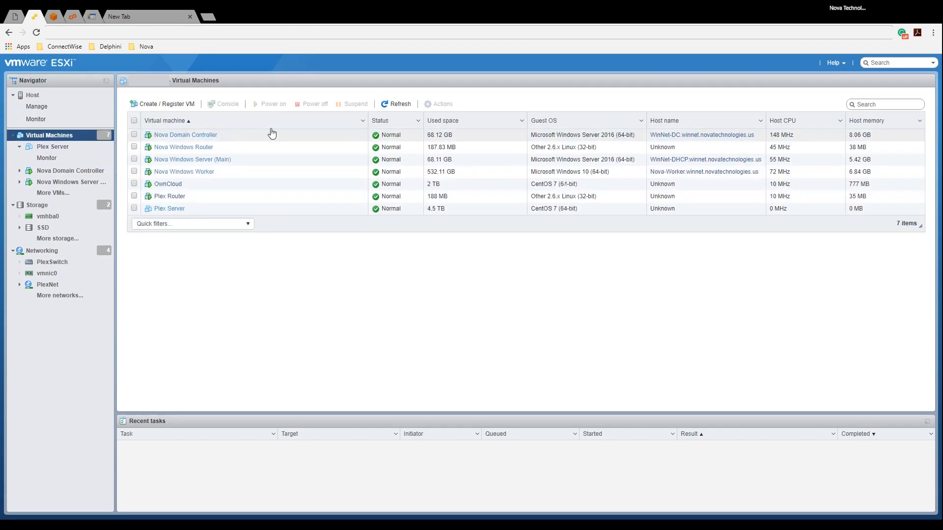
click(179, 210)
scroll(786, 224, down, 3)
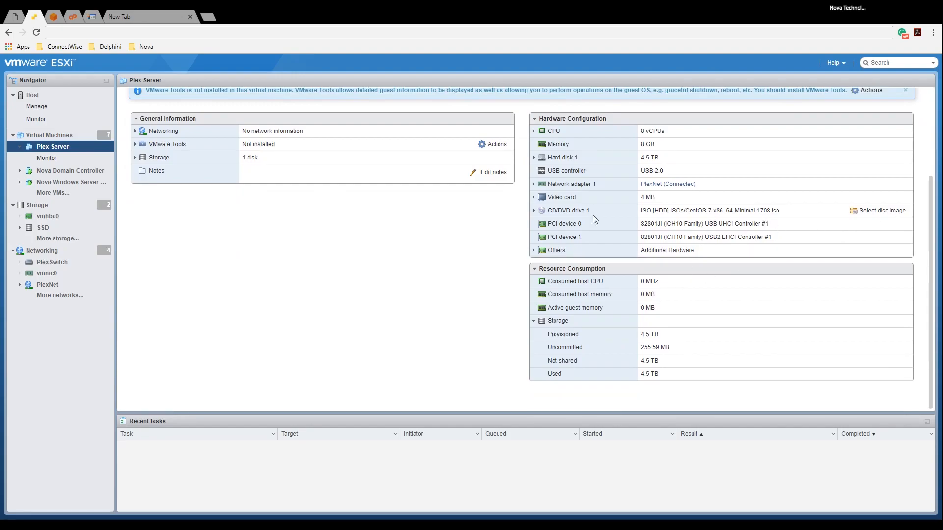
drag(713, 226, 774, 229)
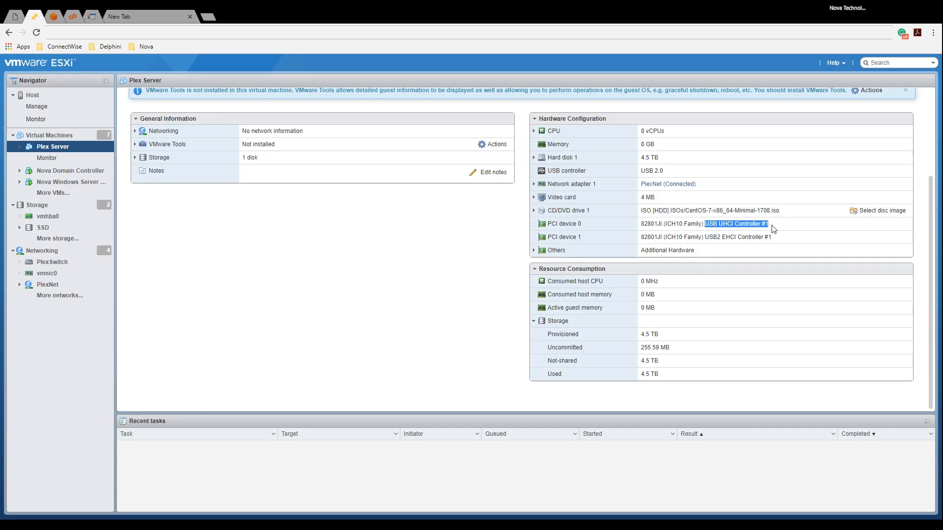
drag(707, 238, 778, 240)
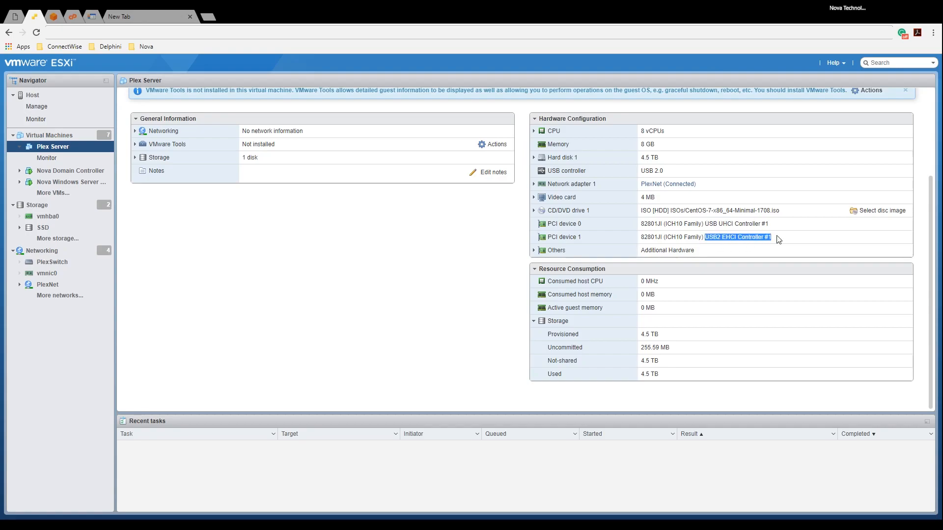
click(765, 234)
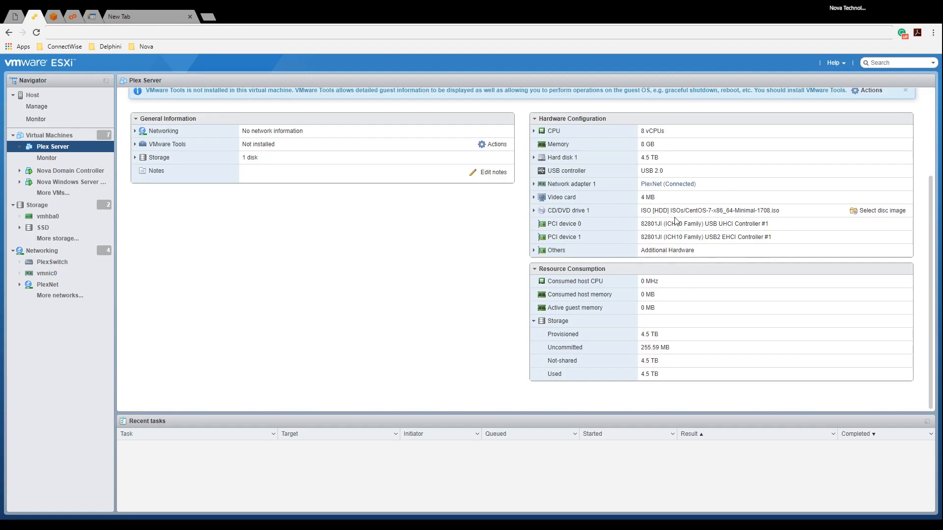
scroll(705, 222, up, 3)
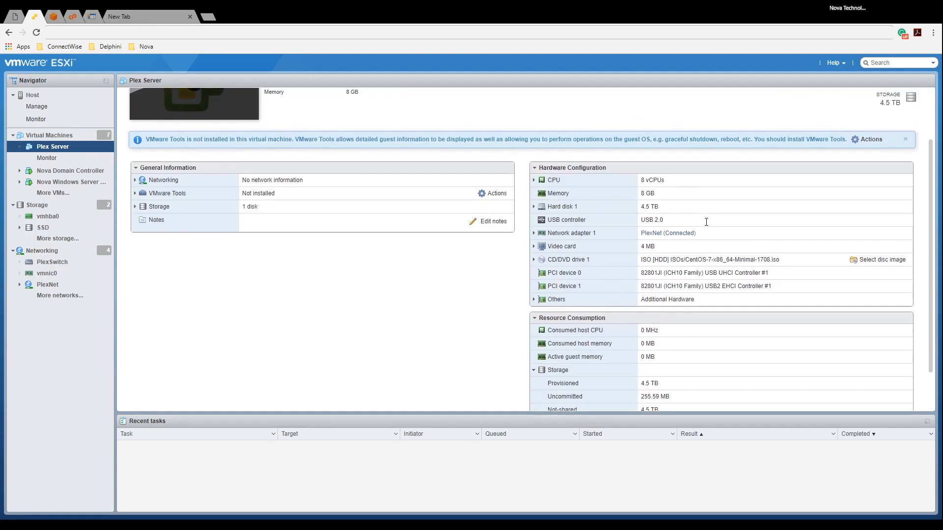
- Remove both USB controller PCI devices from the Plex Server virtual machine and save its settings
click(386, 101)
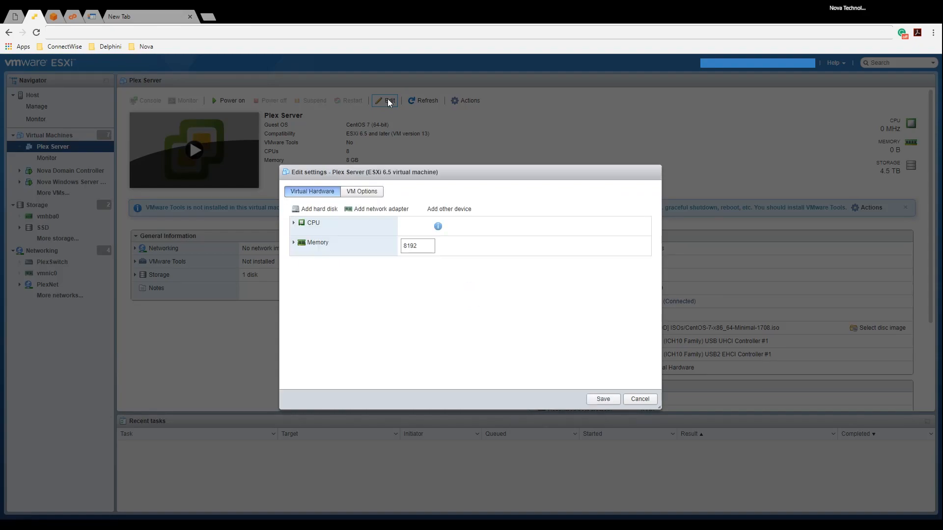
drag(455, 146, 504, 95)
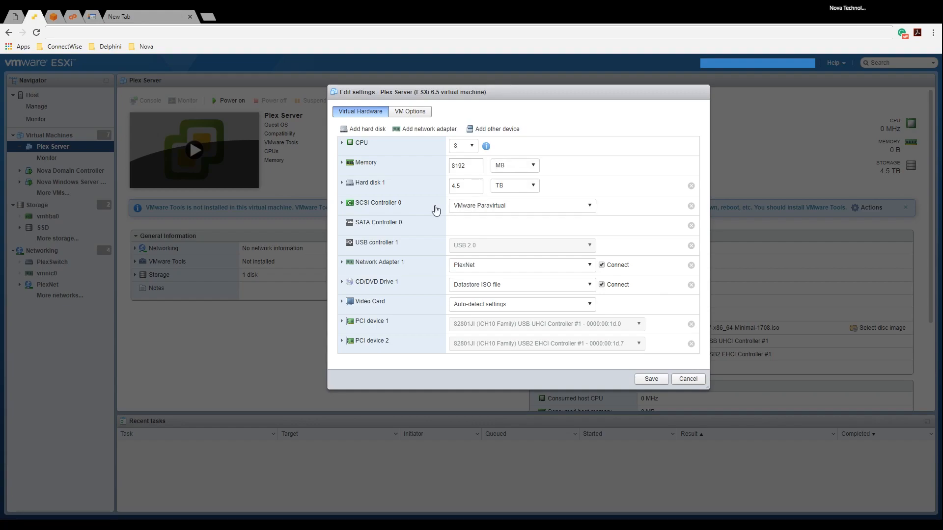
click(691, 324)
click(691, 324)
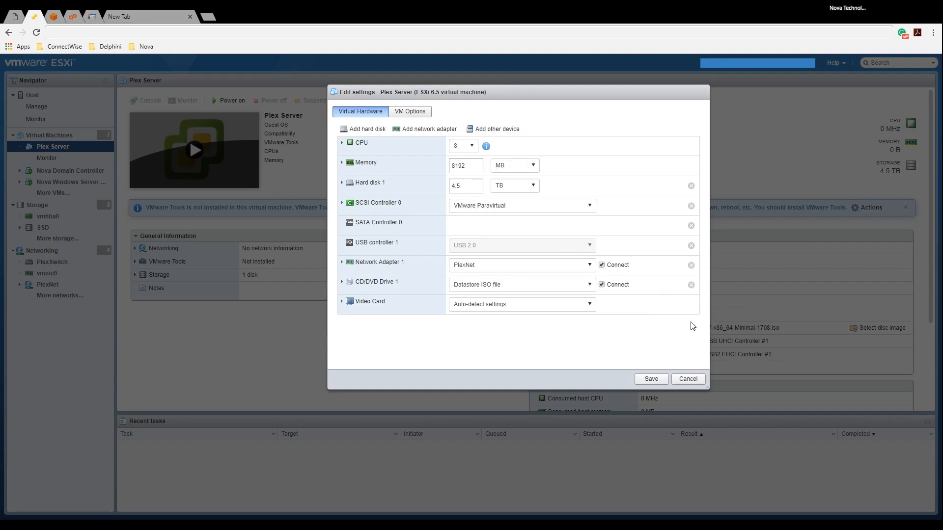
click(650, 382)
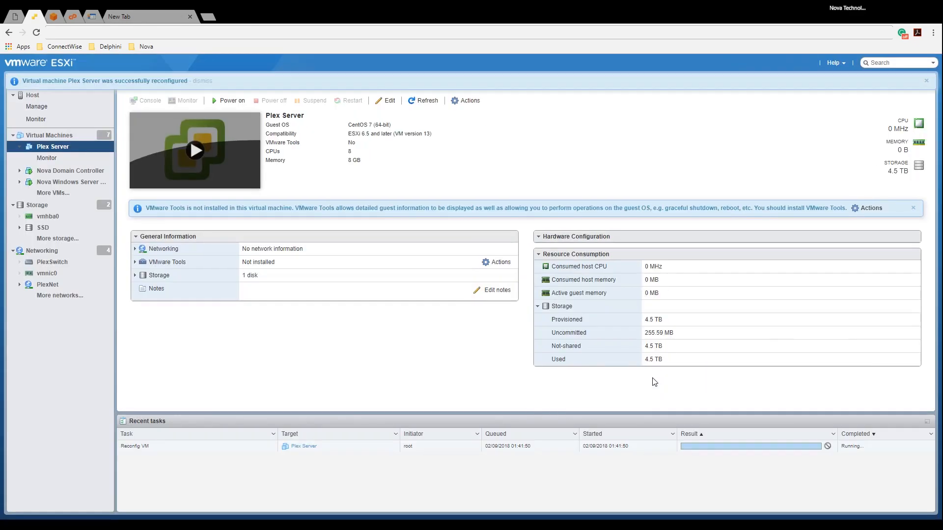
scroll(708, 260, down, 2)
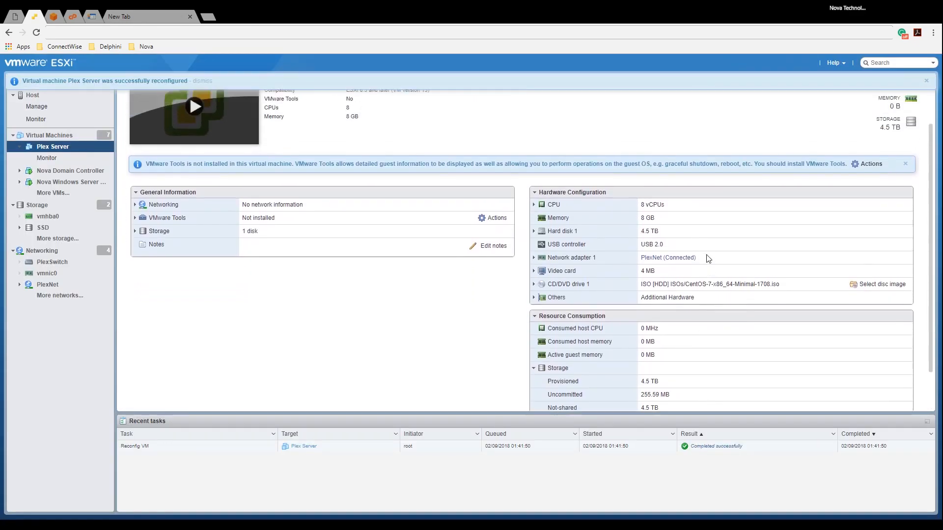
scroll(707, 259, up, 2)
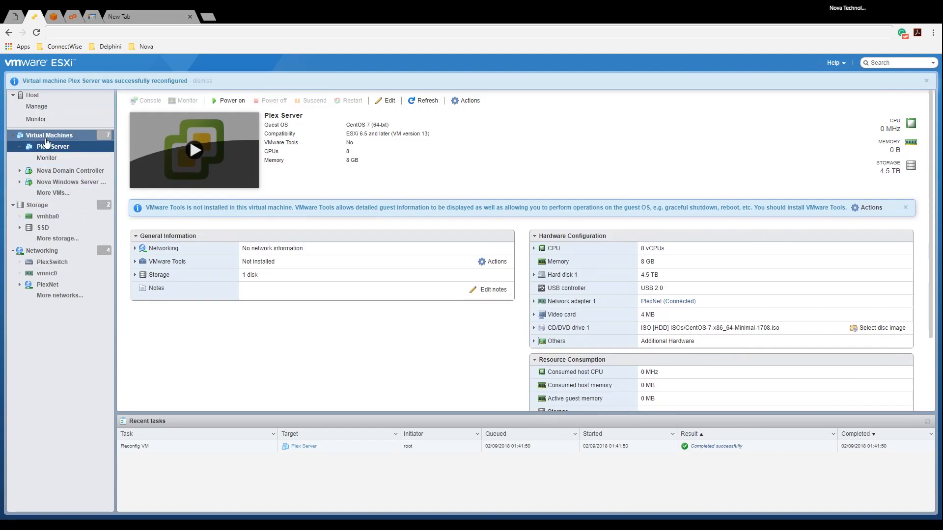
- Examine the hardware configuration of the OwnCloud virtual machine
click(48, 139)
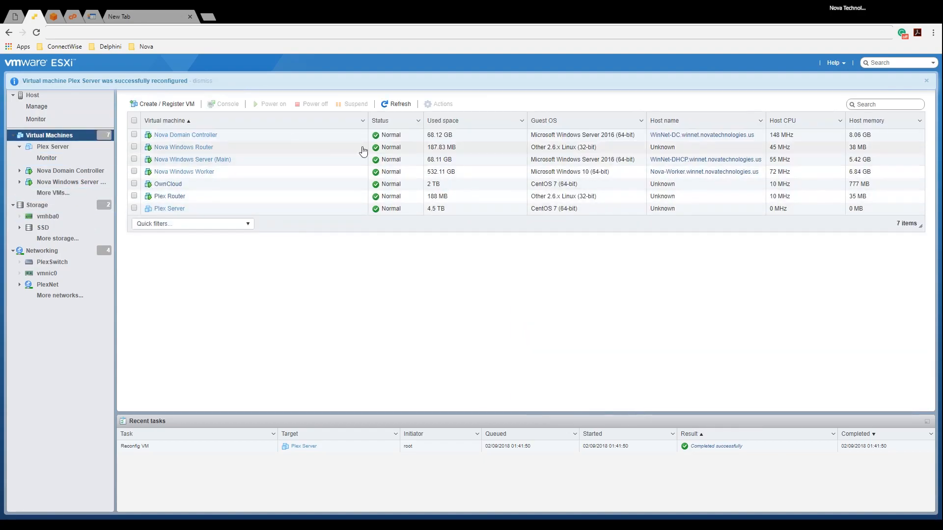
click(167, 184)
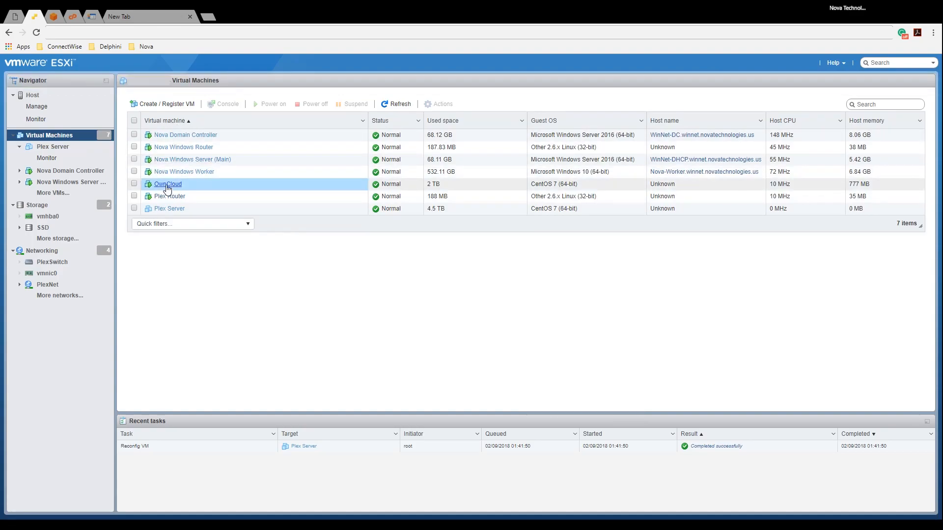
scroll(668, 194, down, 3)
scroll(639, 185, up, 3)
scroll(474, 218, down, 3)
scroll(661, 227, up, 3)
scroll(660, 225, down, 3)
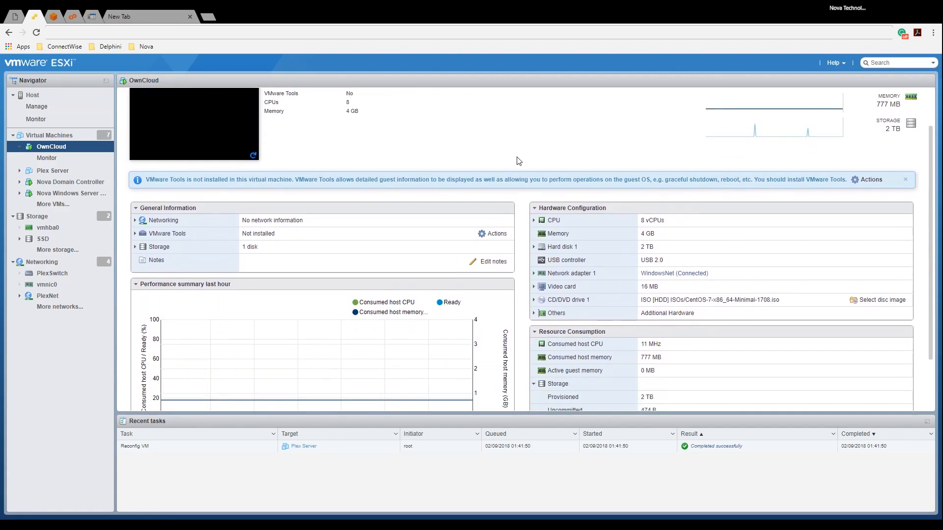
scroll(459, 158, up, 3)
scroll(744, 240, down, 3)
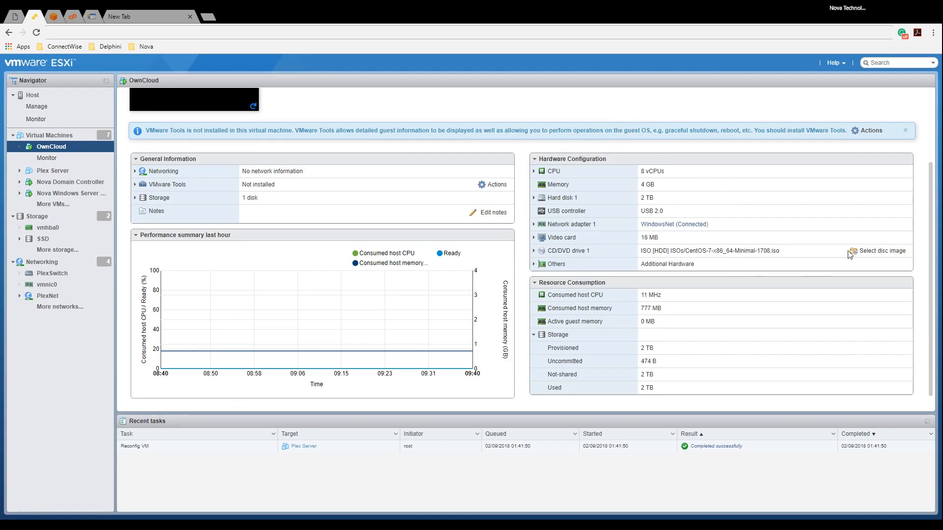
scroll(623, 186, up, 3)
- Add a PCI device to the running OwnCloud virtual machine, set to USB UHCI Controller #1 - 0000:00:1d.0
click(386, 101)
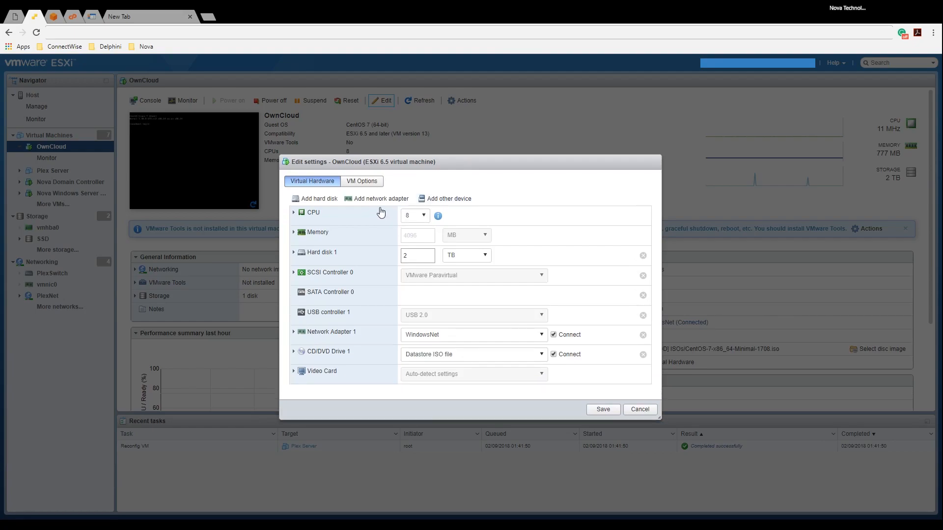
click(433, 201)
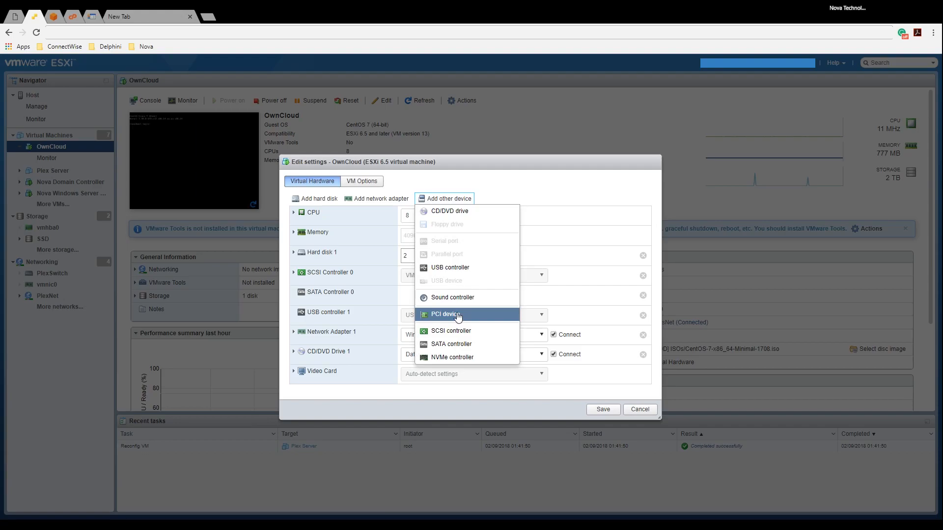
click(458, 318)
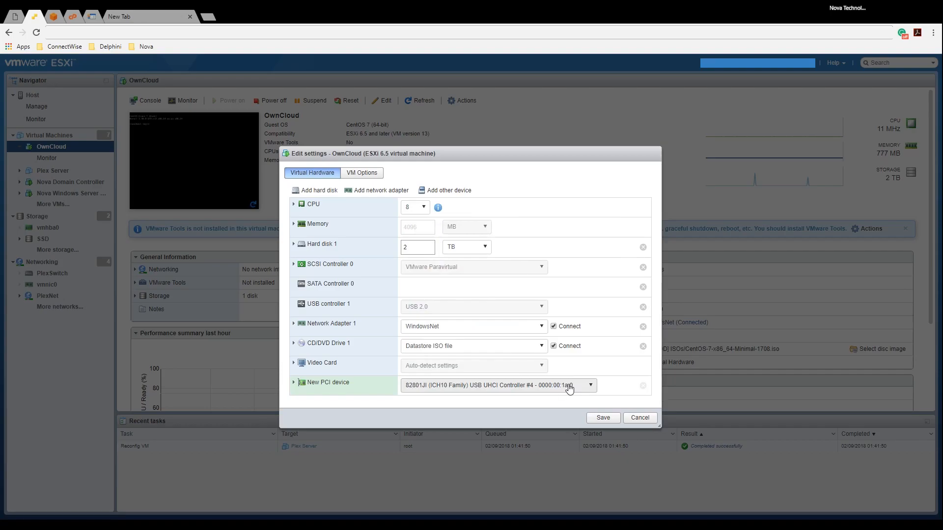
click(569, 388)
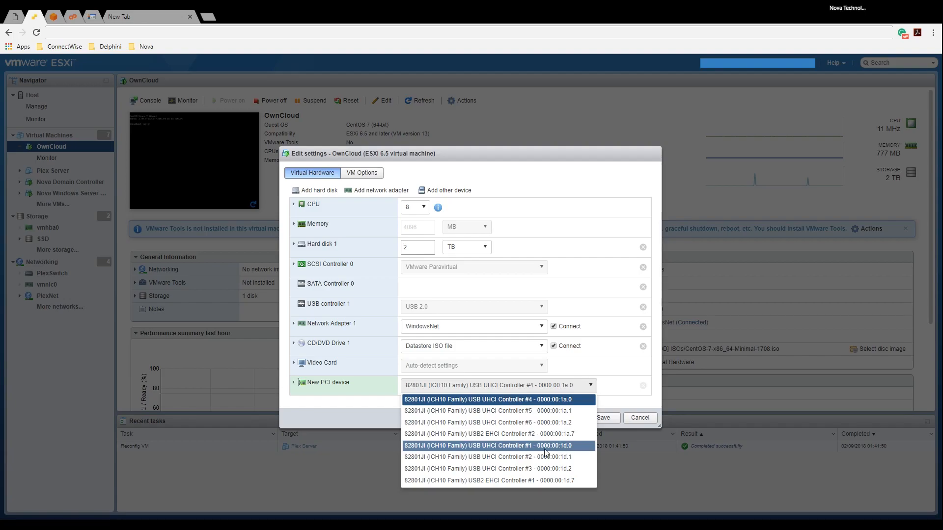
click(513, 447)
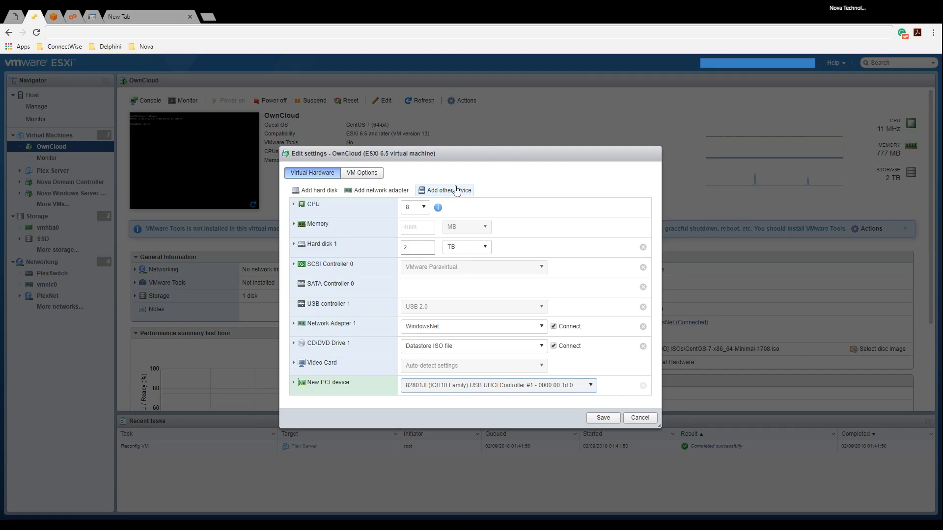
- Add a second PCI device set to USB2 EHCI Controller #1 - 0000:00:1d.7 and try to save the OwnCloud settings
click(448, 192)
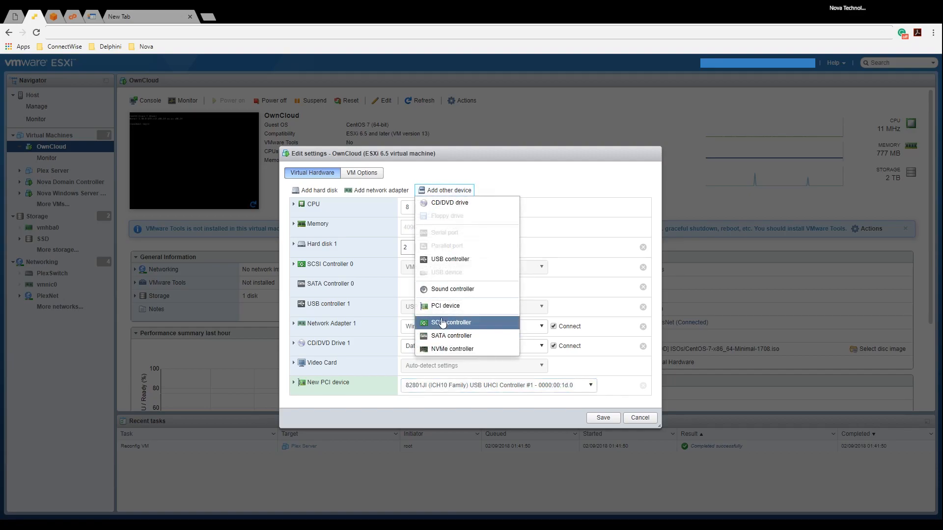
click(445, 304)
click(584, 396)
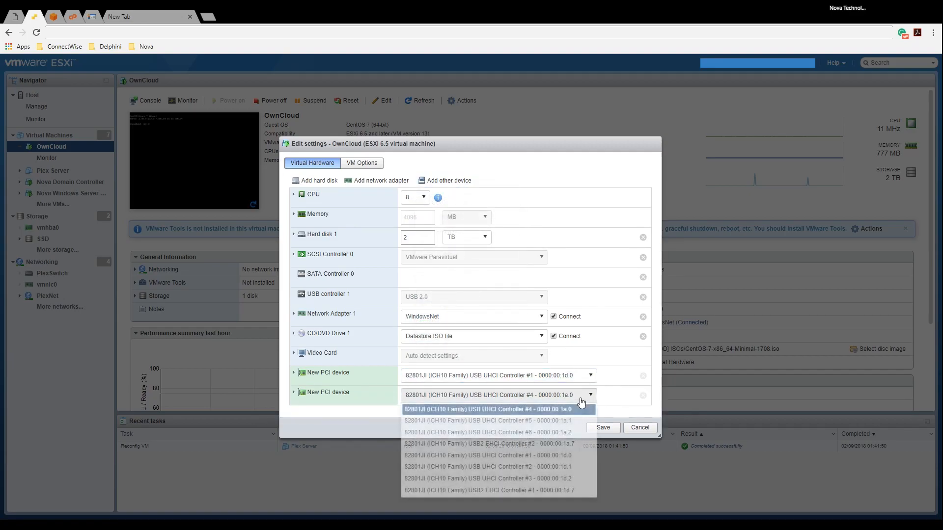
click(506, 490)
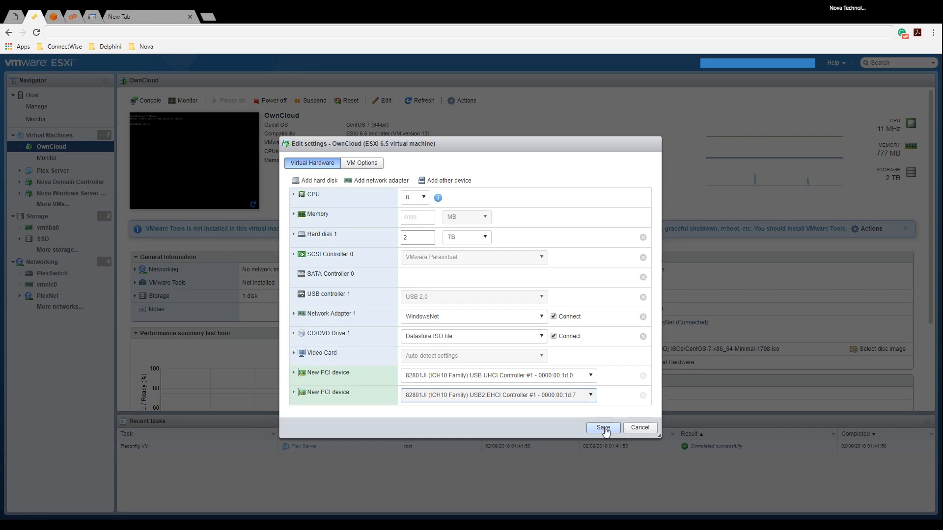
click(444, 181)
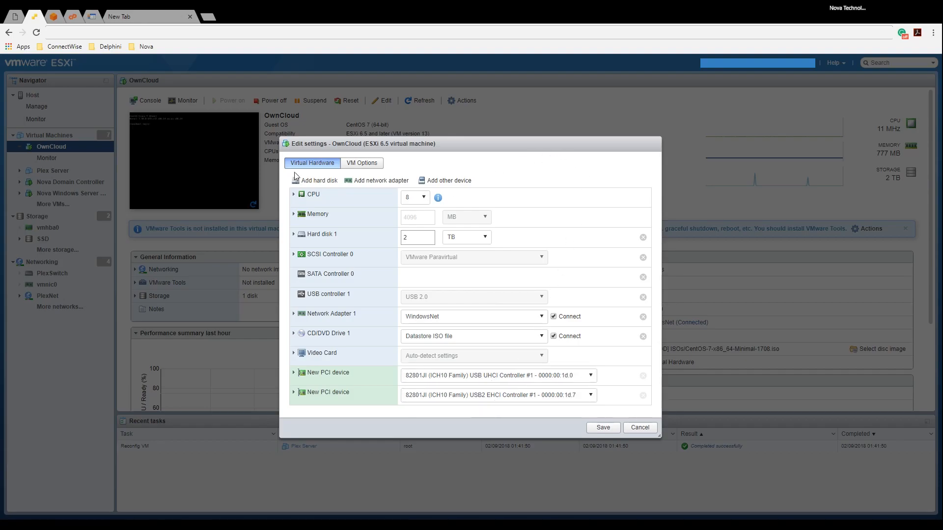
click(604, 428)
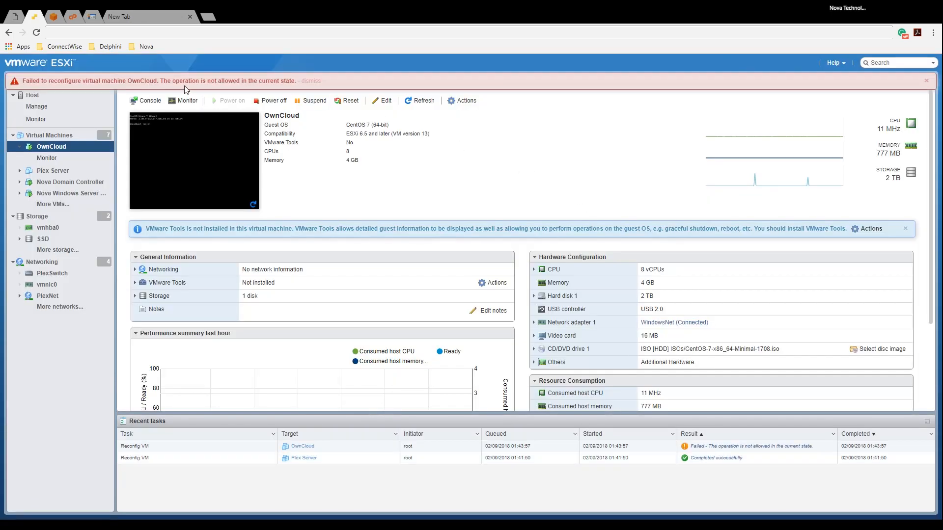
- Power off the OwnCloud virtual machine and add a PCI device set to USB UHCI Controller #1 - 0000:00:1d.0
click(270, 101)
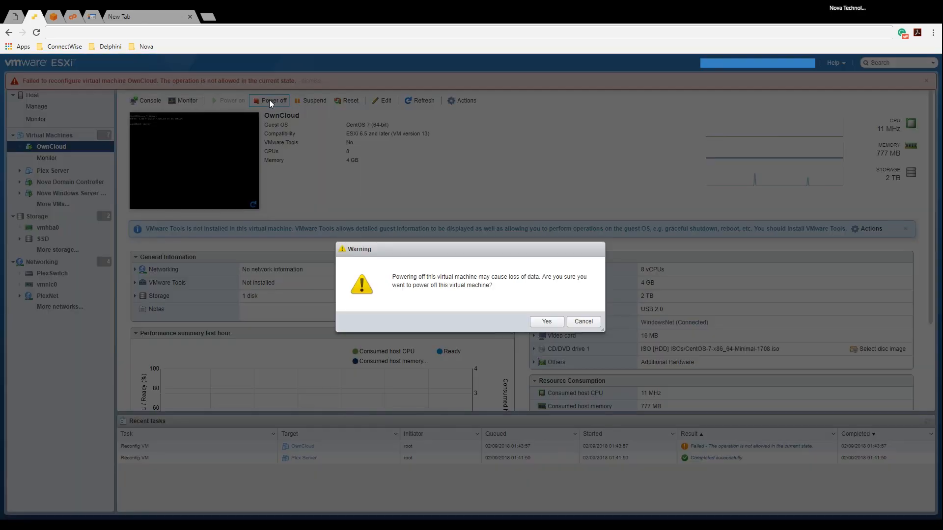
click(546, 322)
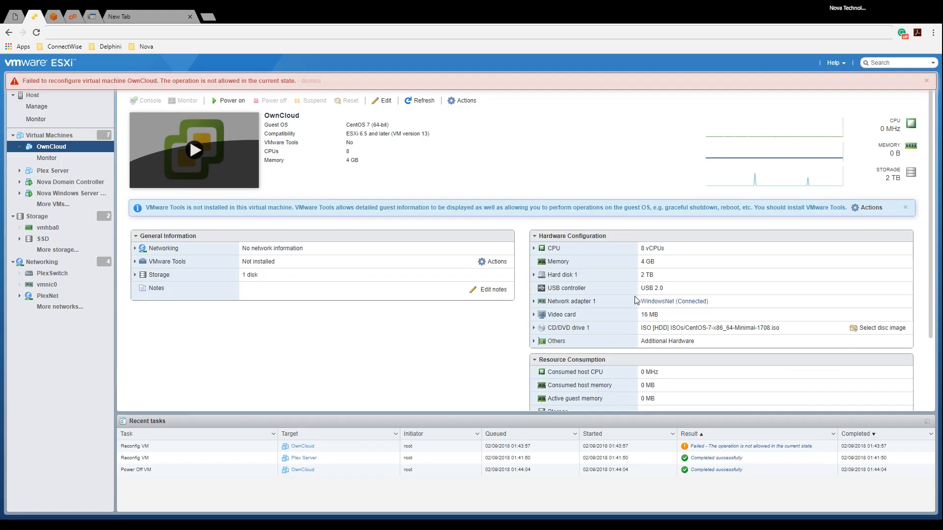
click(382, 101)
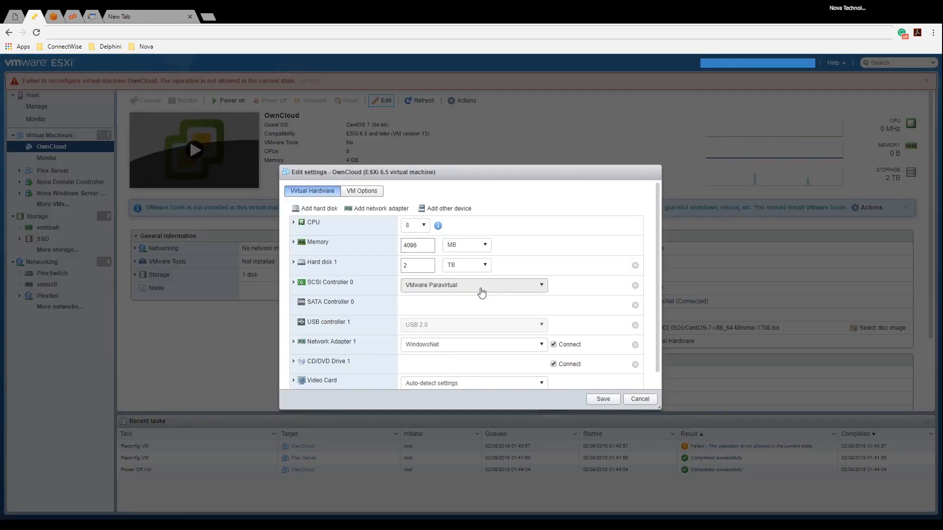
click(444, 199)
click(447, 314)
click(568, 388)
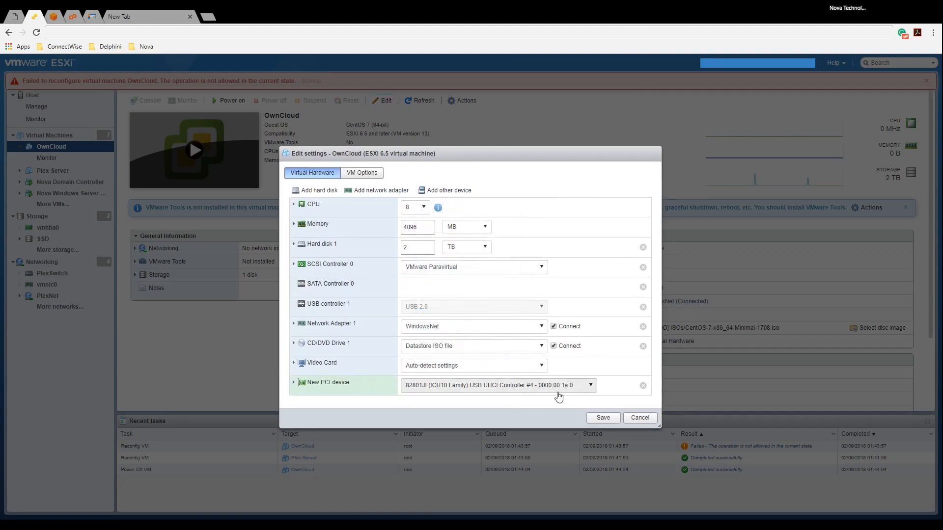
click(557, 446)
- Add a second PCI device set to USB2 EHCI Controller #1 - 0000:00:1d.7 and save the powered-off OwnCloud virtual machine's settings
click(445, 190)
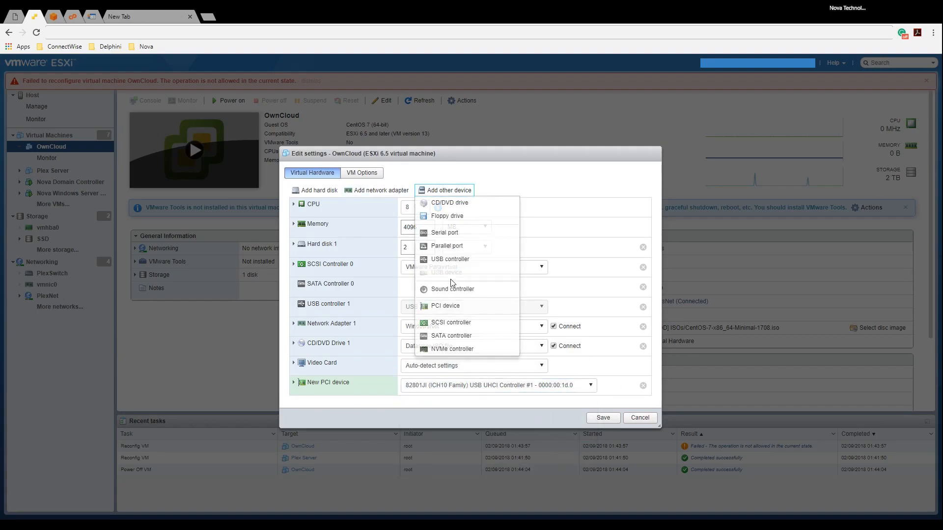
click(443, 303)
click(562, 396)
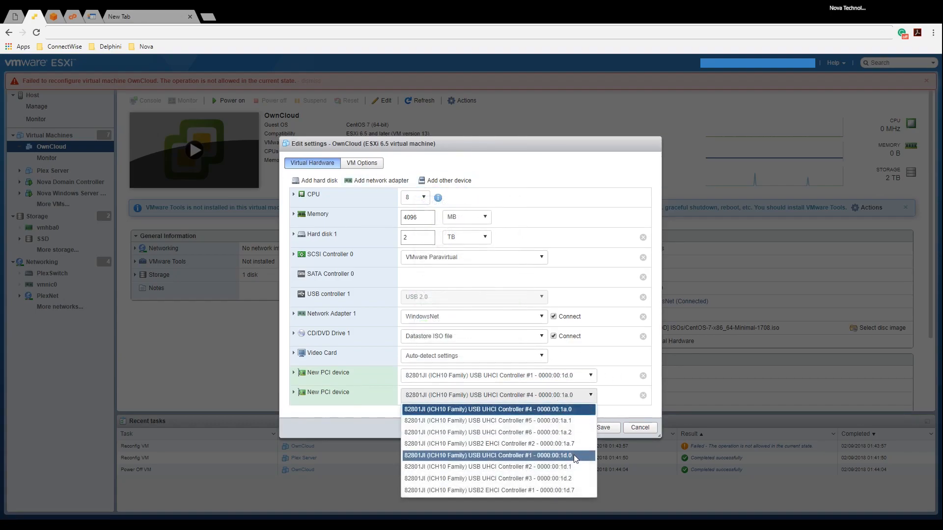
click(563, 491)
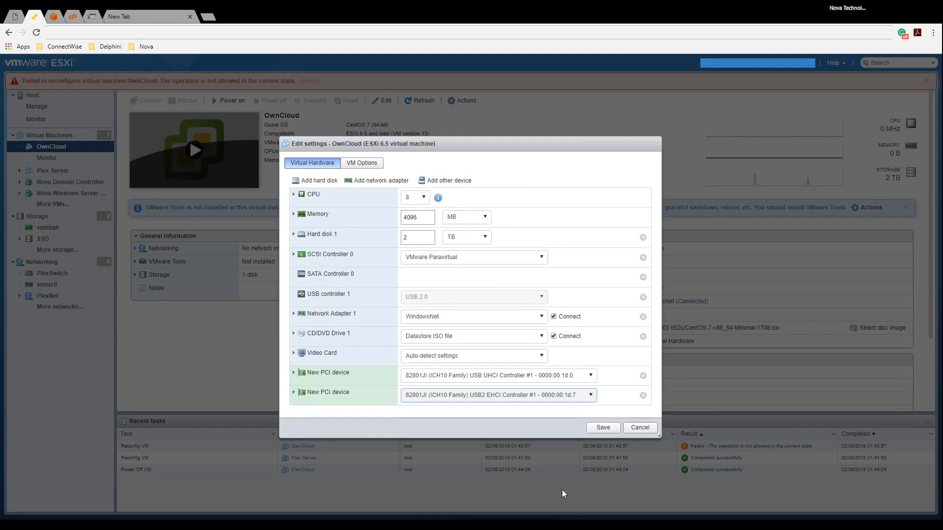
click(601, 428)
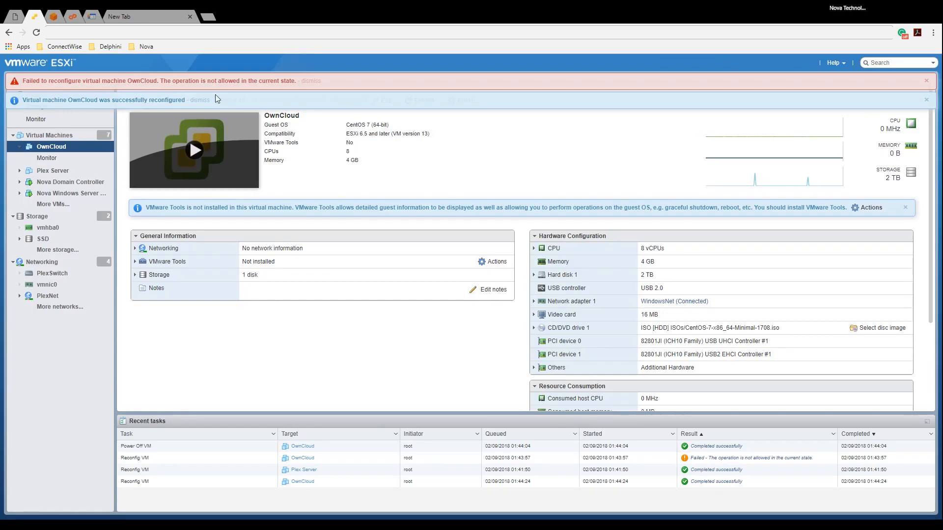
- Dismiss the reconfiguration notifications and try to power on the OwnCloud virtual machine
click(313, 82)
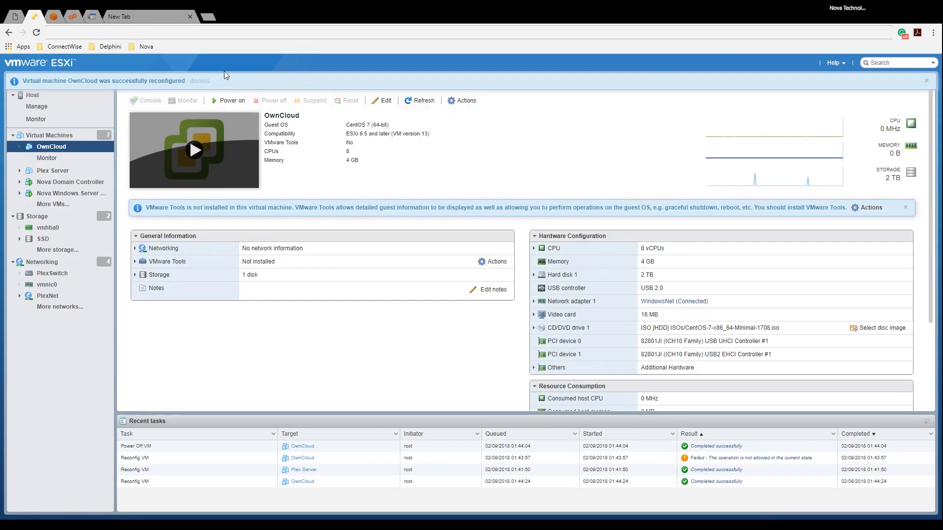
click(198, 82)
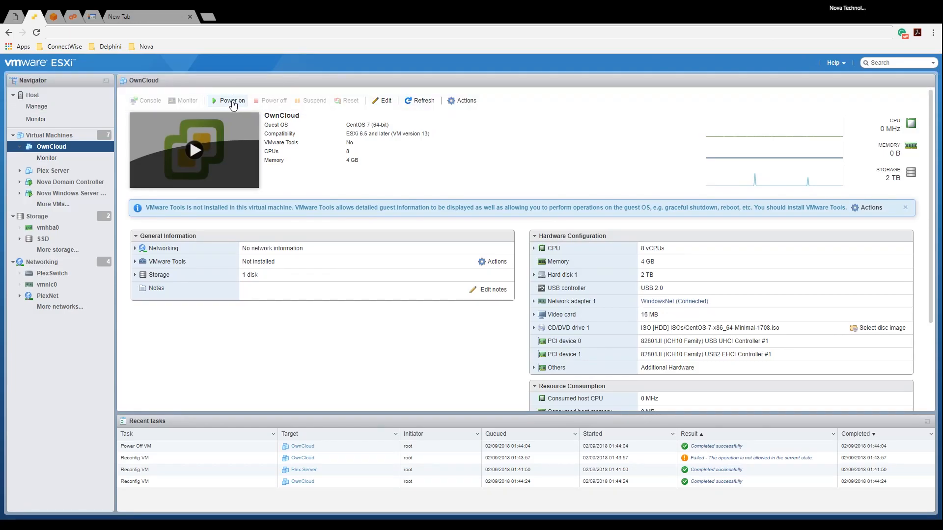
click(231, 101)
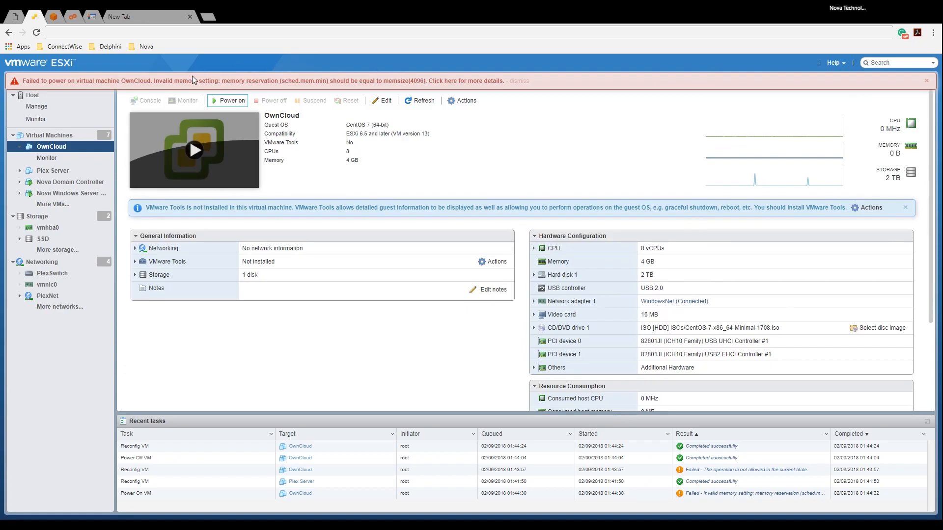
- Expand PCI device 1 and PCI device 2 in the OwnCloud settings to review their memory reservation requirements, and save the settings
click(382, 100)
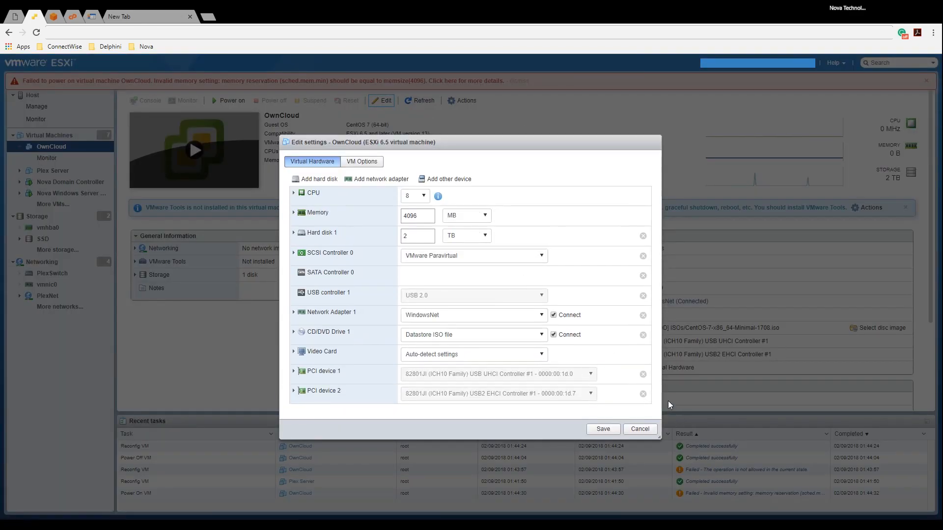
click(295, 373)
scroll(302, 358, down, 2)
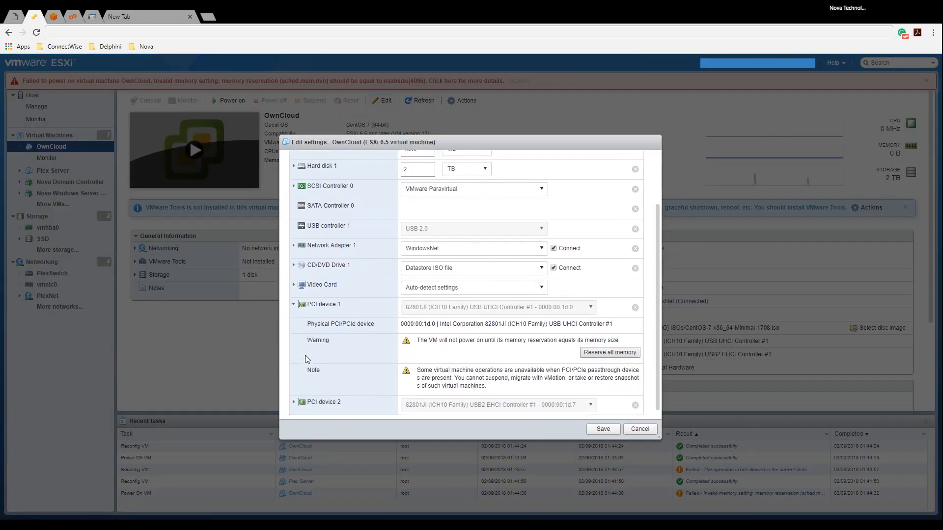
click(293, 397)
scroll(392, 324, down, 1)
scroll(392, 324, down, 2)
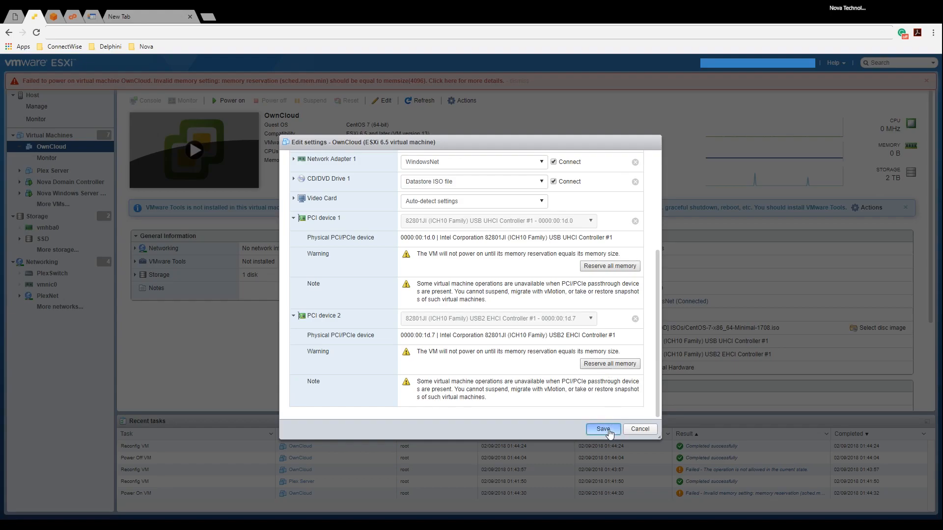
click(608, 430)
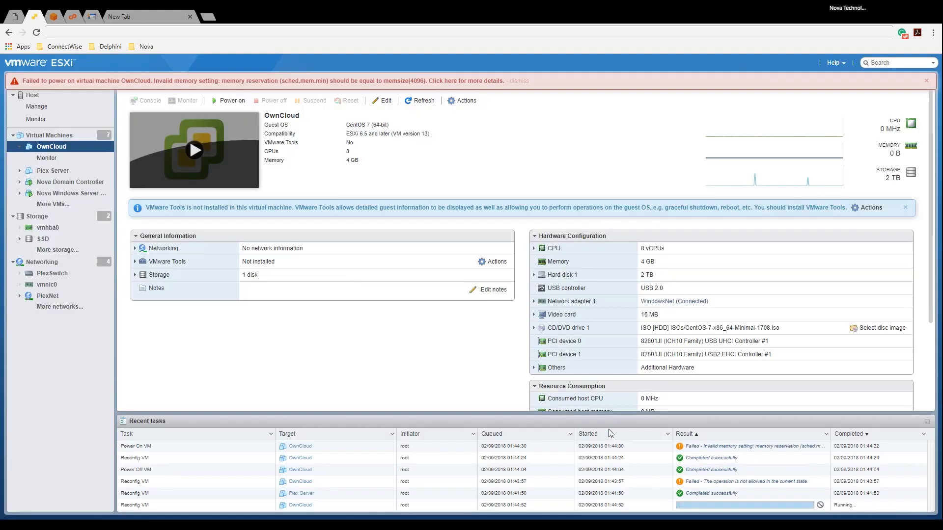
- Clear the remaining notifications and power on the OwnCloud virtual machine again
click(518, 79)
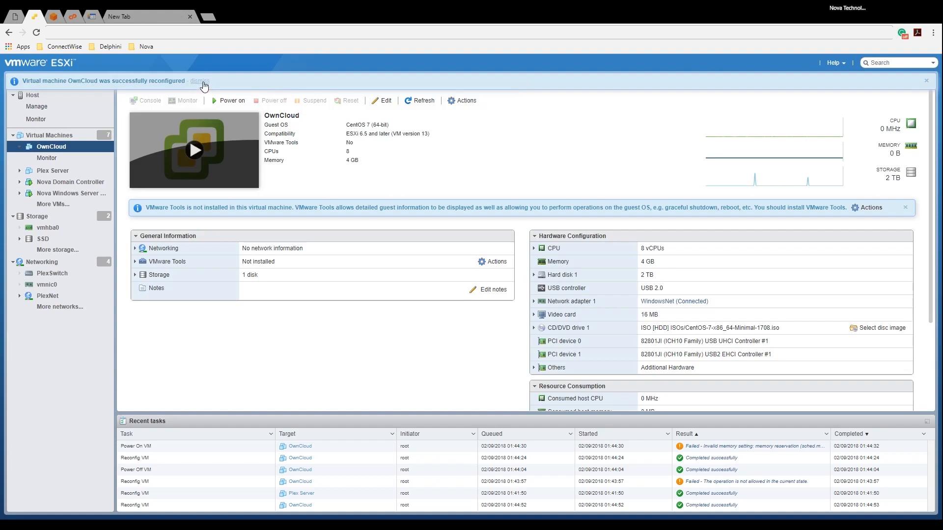
click(200, 81)
click(230, 101)
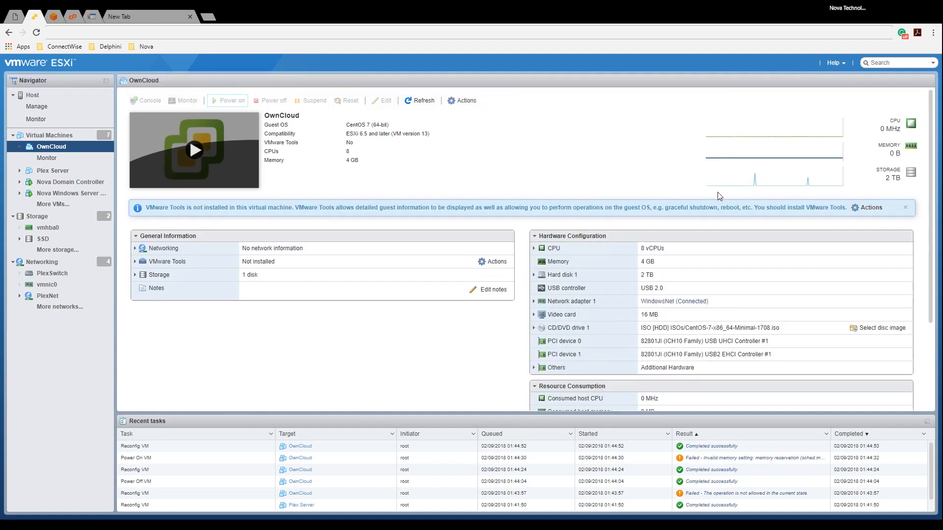